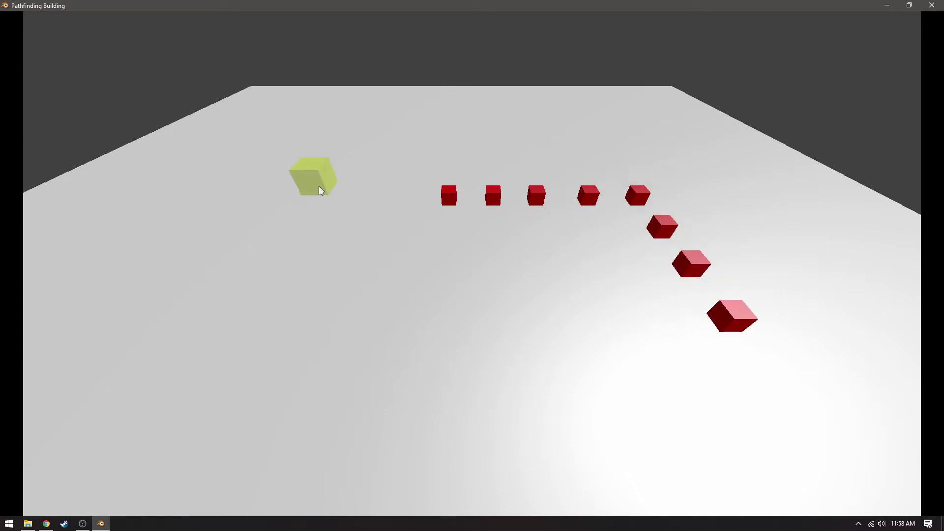
- Paint three green wall lines across the plane, including a zigzag strip and a short back path
{"action": "left_click_drag", "start_coordinate": [684, 192], "coordinate": [491, 363]}
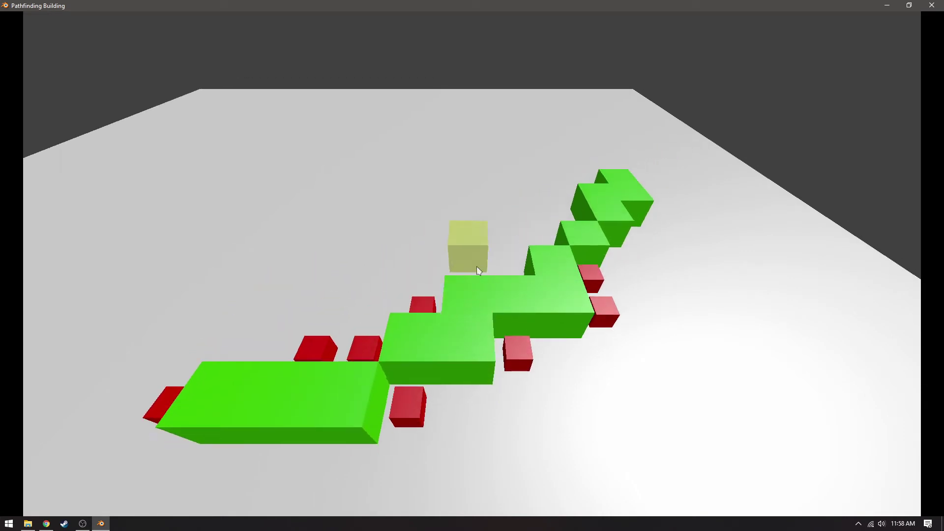
{"action": "mouse_move", "coordinate": [693, 228]}
{"action": "left_mouse_down"}
{"action": "mouse_move", "coordinate": [654, 338]}
{"action": "mouse_move", "coordinate": [630, 479]}
{"action": "left_mouse_up"}
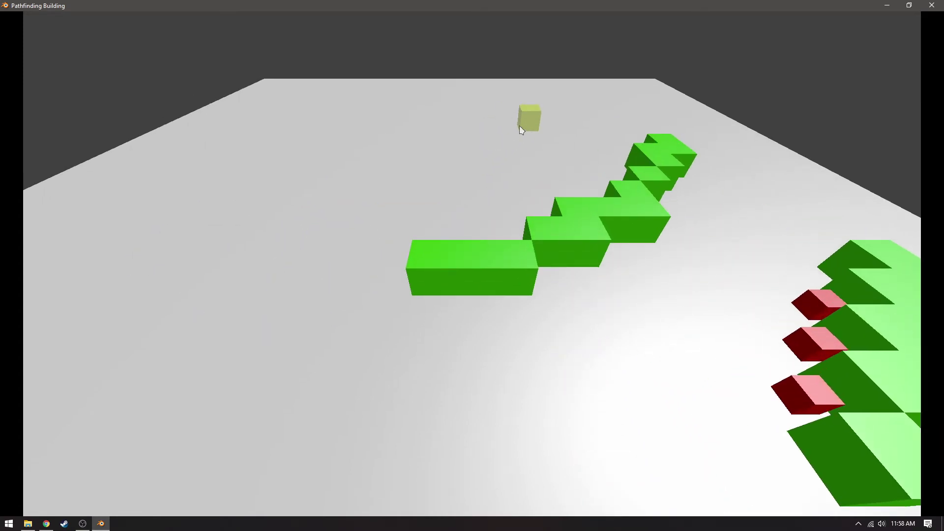
{"action": "left_click_drag", "start_coordinate": [520, 131], "coordinate": [428, 211]}
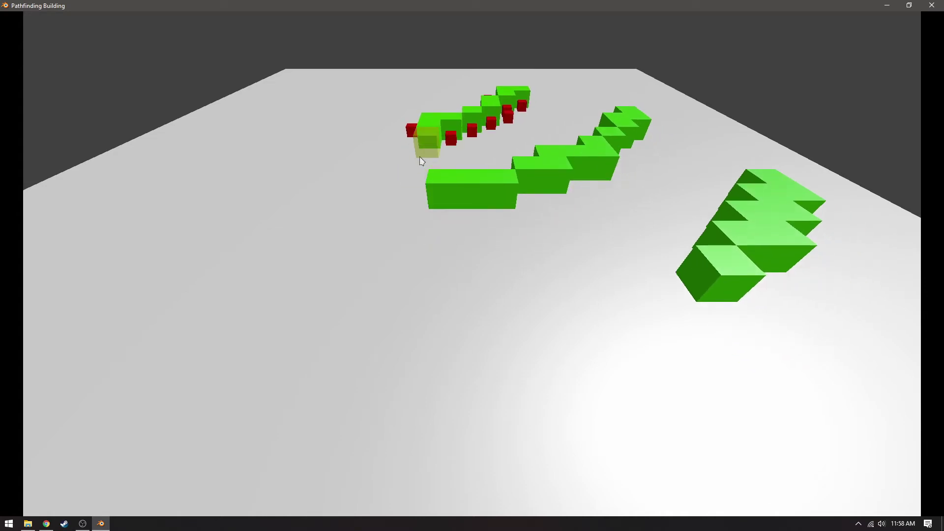
- Add a stepped wall joining the existing walls, plus an L-shaped block on the left
{"action": "mouse_move", "coordinate": [422, 151]}
{"action": "left_mouse_down"}
{"action": "mouse_move", "coordinate": [449, 258]}
{"action": "mouse_move", "coordinate": [685, 290]}
{"action": "left_mouse_up"}
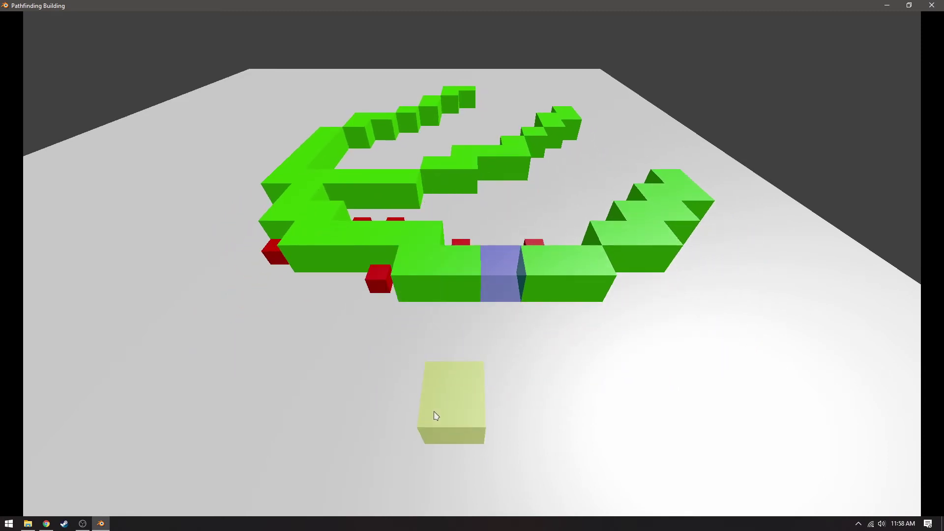
{"action": "left_click_drag", "start_coordinate": [326, 374], "coordinate": [287, 339]}
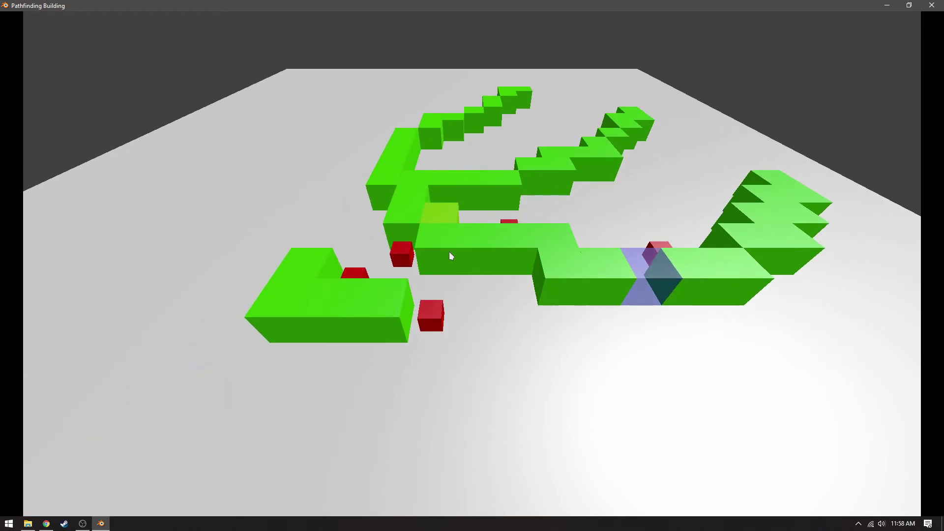
{"action": "scroll", "coordinate": [490, 293], "scroll_direction": "up", "scroll_amount": 3}
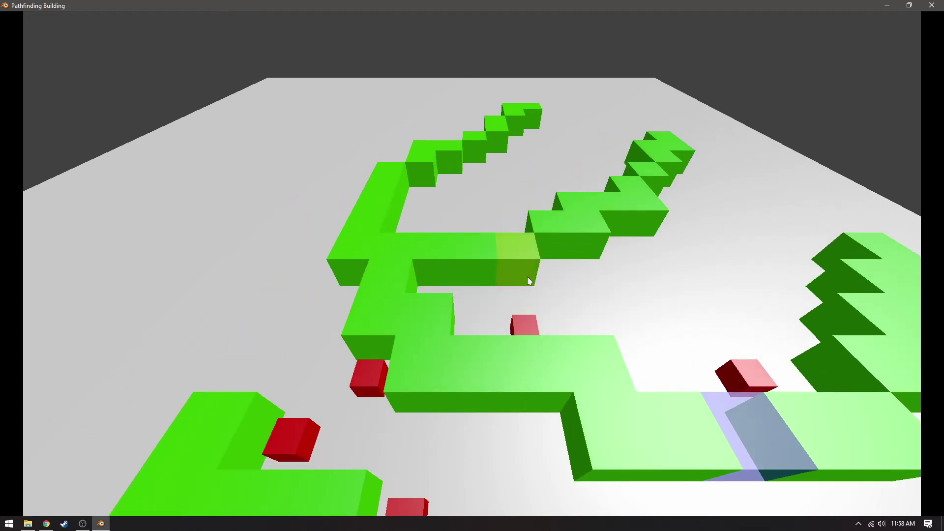
- Pan the camera across the maze to inspect the walls and red agents
{"action": "key", "text": "d"}
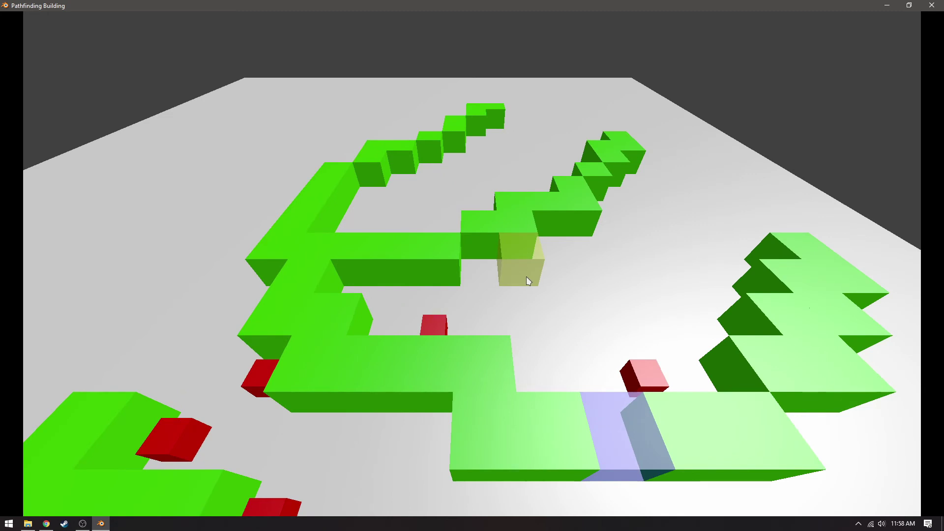
{"action": "scroll", "coordinate": [527, 281], "scroll_direction": "down", "scroll_amount": 2}
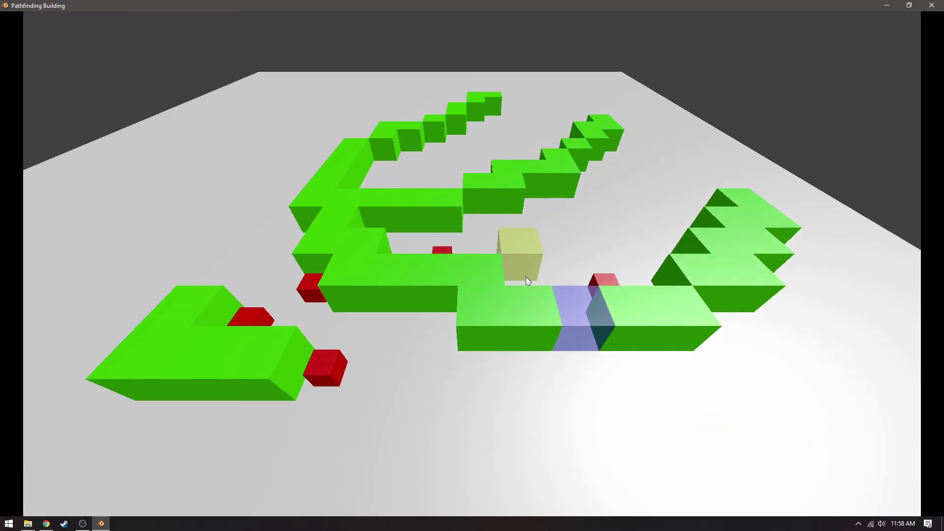
{"action": "scroll", "coordinate": [482, 296], "scroll_direction": "up", "scroll_amount": 2}
{"action": "scroll", "coordinate": [483, 296], "scroll_direction": "up", "scroll_amount": 3}
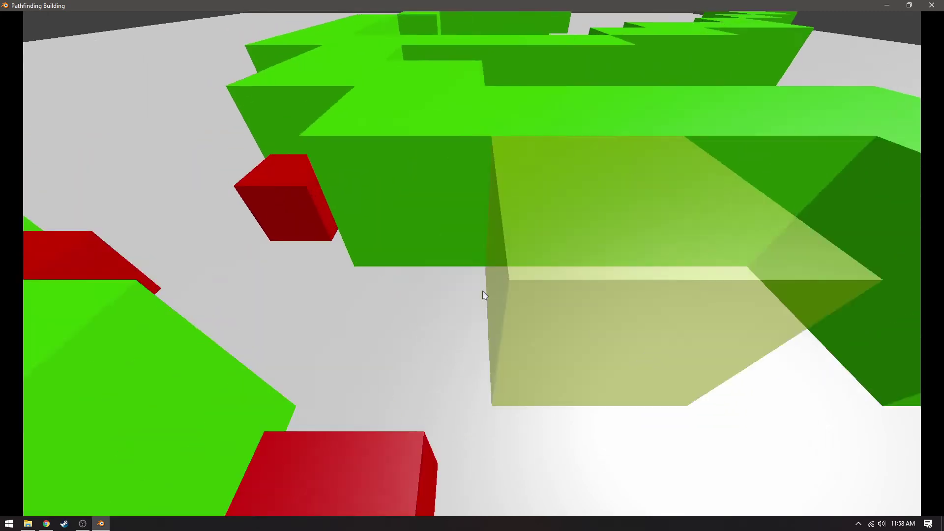
{"action": "scroll", "coordinate": [486, 298], "scroll_direction": "up", "scroll_amount": 2}
{"action": "scroll", "coordinate": [489, 296], "scroll_direction": "down", "scroll_amount": 5}
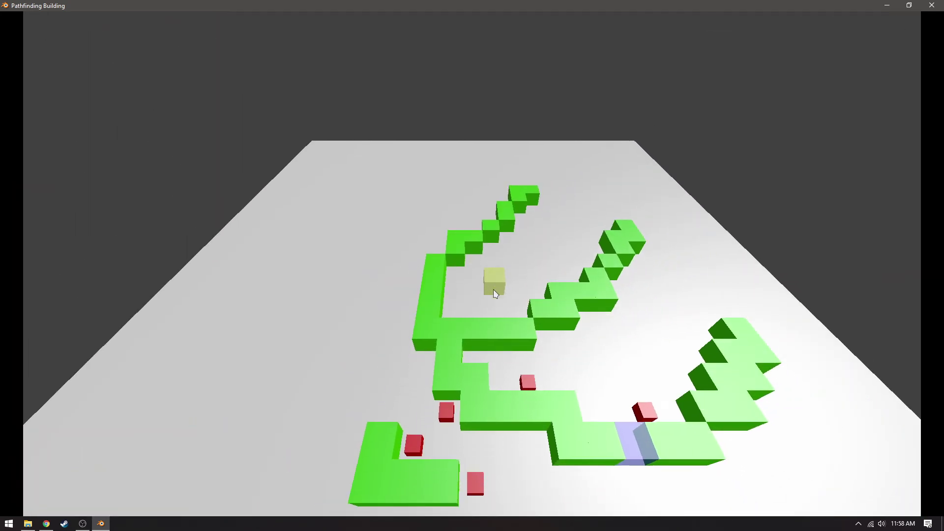
{"action": "scroll", "coordinate": [502, 307], "scroll_direction": "up", "scroll_amount": 1}
{"action": "scroll", "coordinate": [505, 306], "scroll_direction": "up", "scroll_amount": 1}
{"action": "scroll", "coordinate": [508, 299], "scroll_direction": "up", "scroll_amount": 2}
{"action": "scroll", "coordinate": [512, 292], "scroll_direction": "down", "scroll_amount": 2}
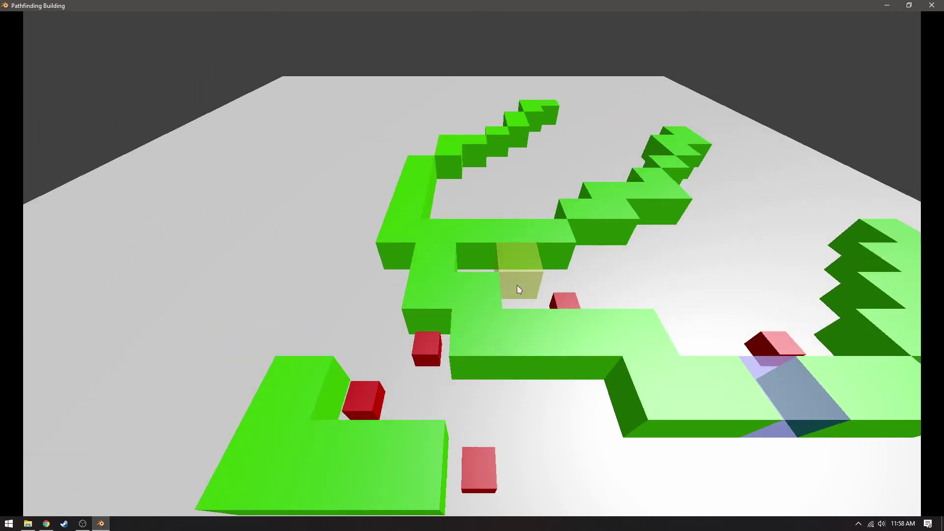